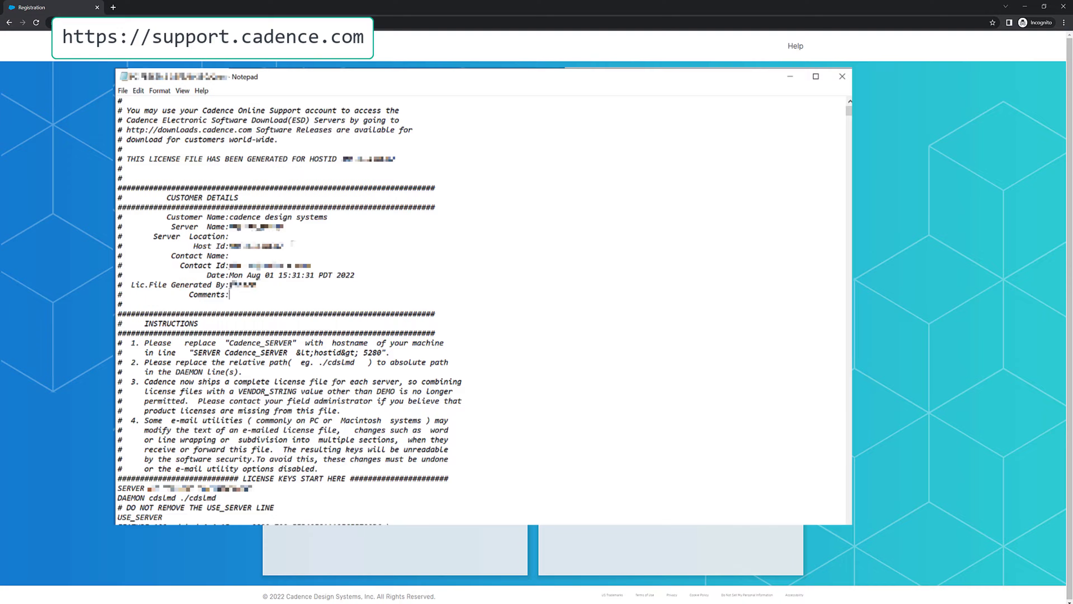
pyautogui.moveTo(284, 246); pyautogui.dragTo(189, 245)
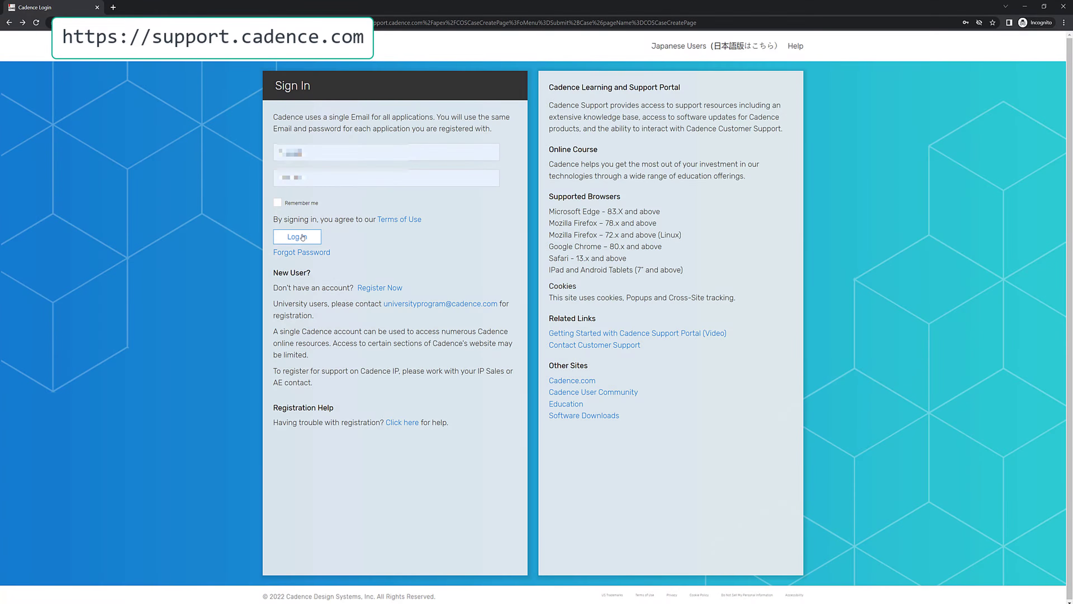
pyautogui.click(305, 238)
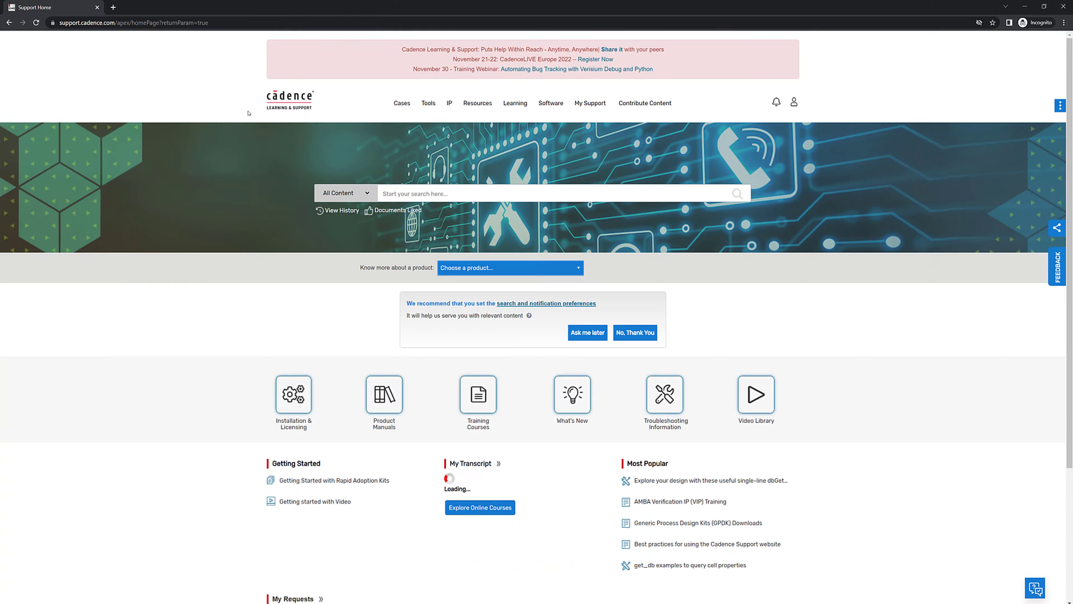
# Step: Open the Download Software page of the Cadence support site
pyautogui.moveTo(553, 104)
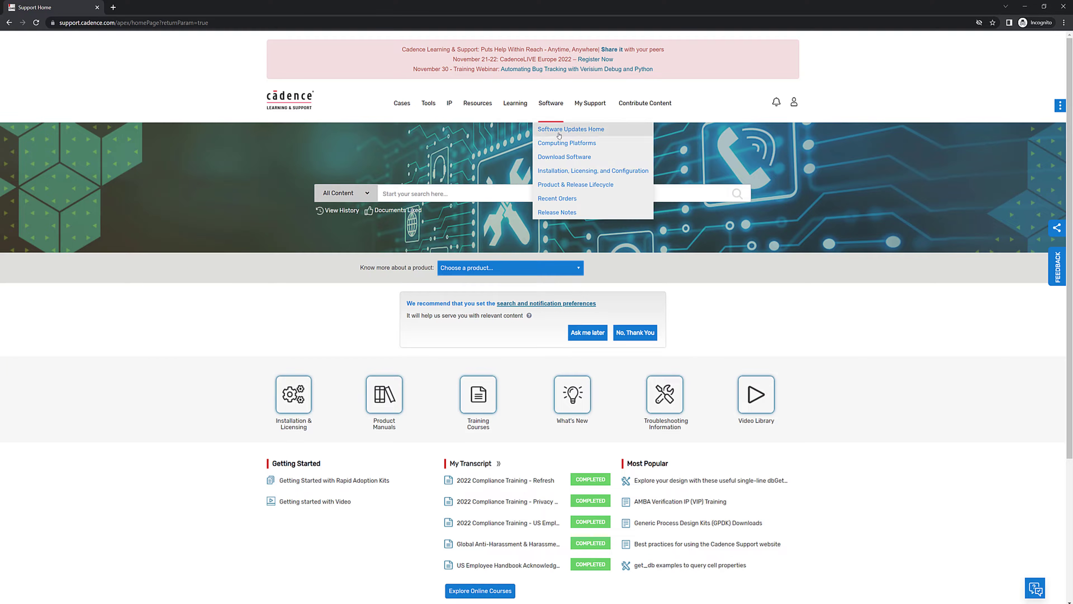
pyautogui.click(560, 161)
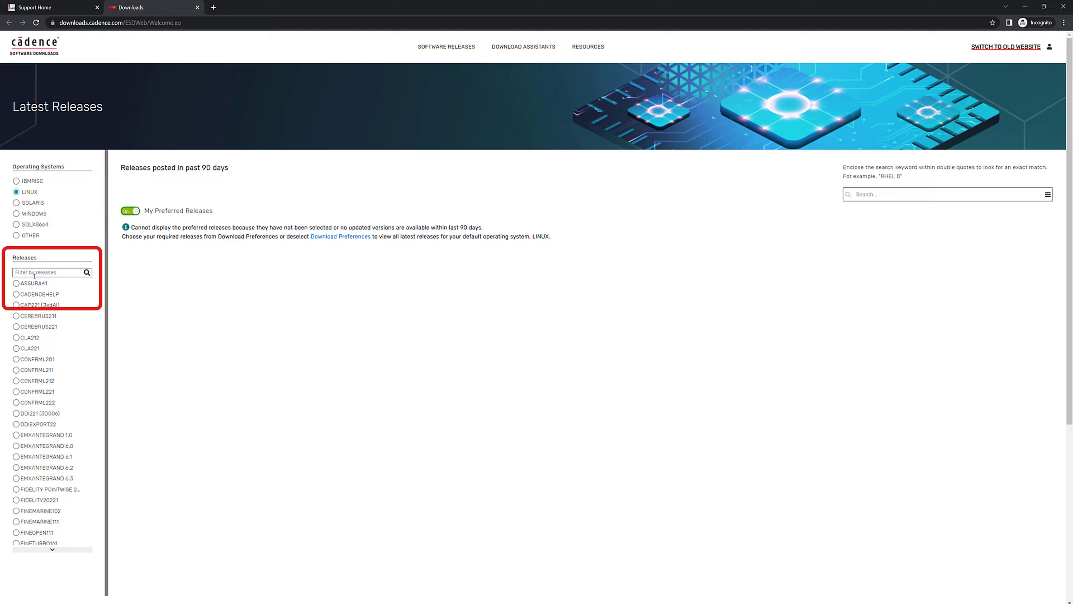
# Step: Filter the Linux releases by "fidelity", open FIDELITY20221 and get the README-Install_admin_tool_2022.1-3_LINUX file
pyautogui.write('fidelity')
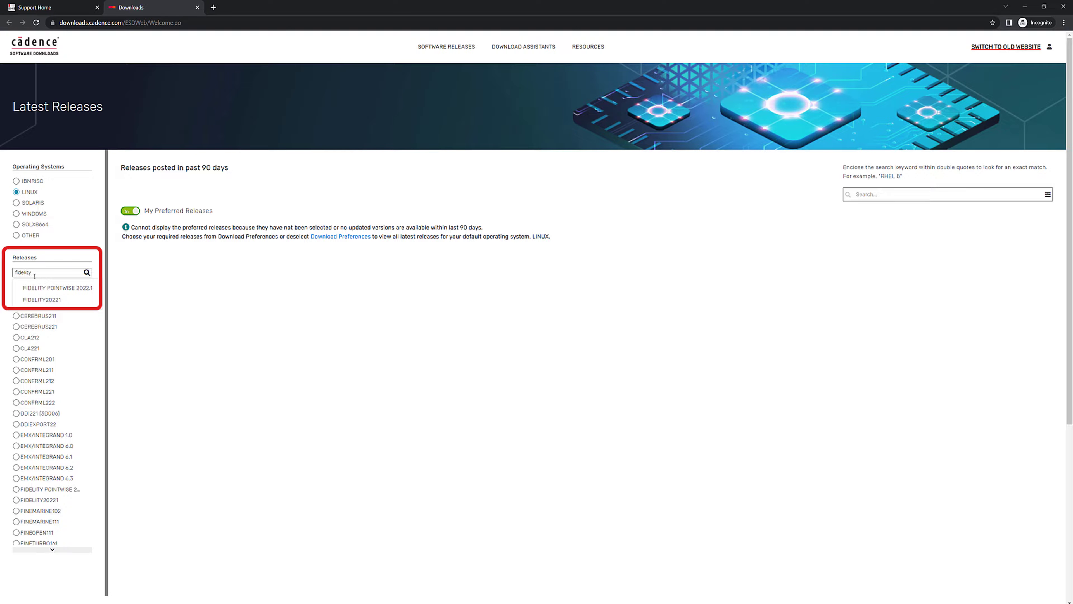
pyautogui.click(37, 301)
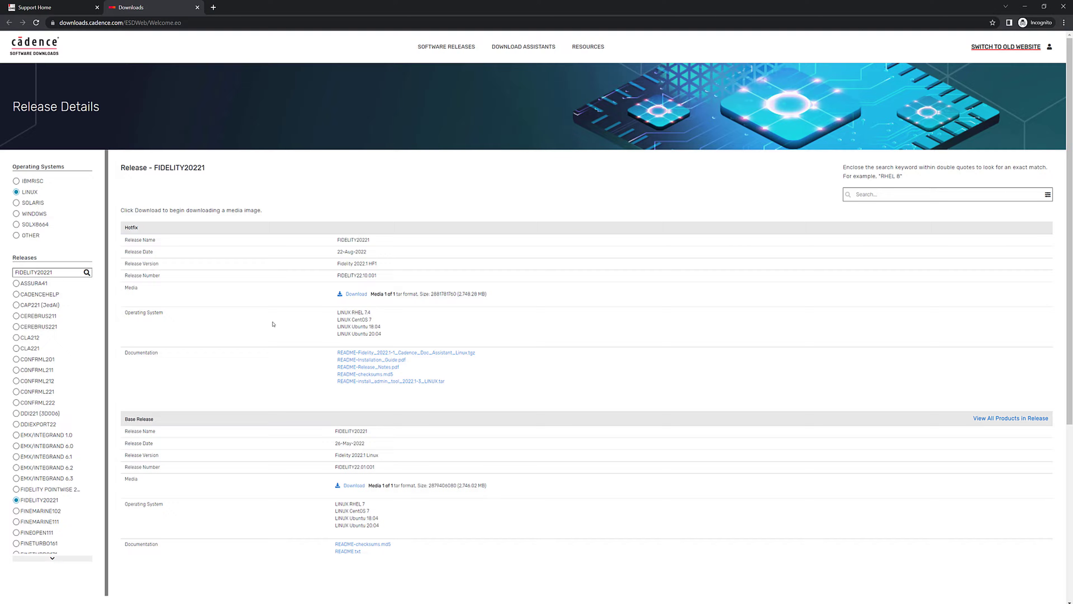
pyautogui.click(371, 382)
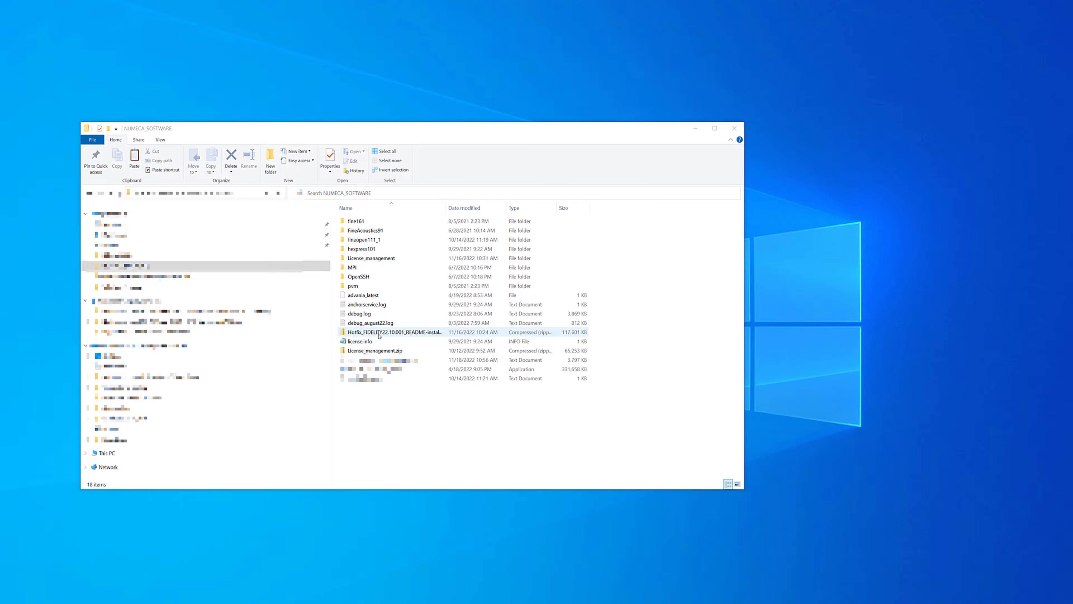
# Step: Extract the Hotfix_FIDELITY22.10.001 admin tool zip in NUMECA_SOFTWARE into a folder of the same name
pyautogui.click(379, 335)
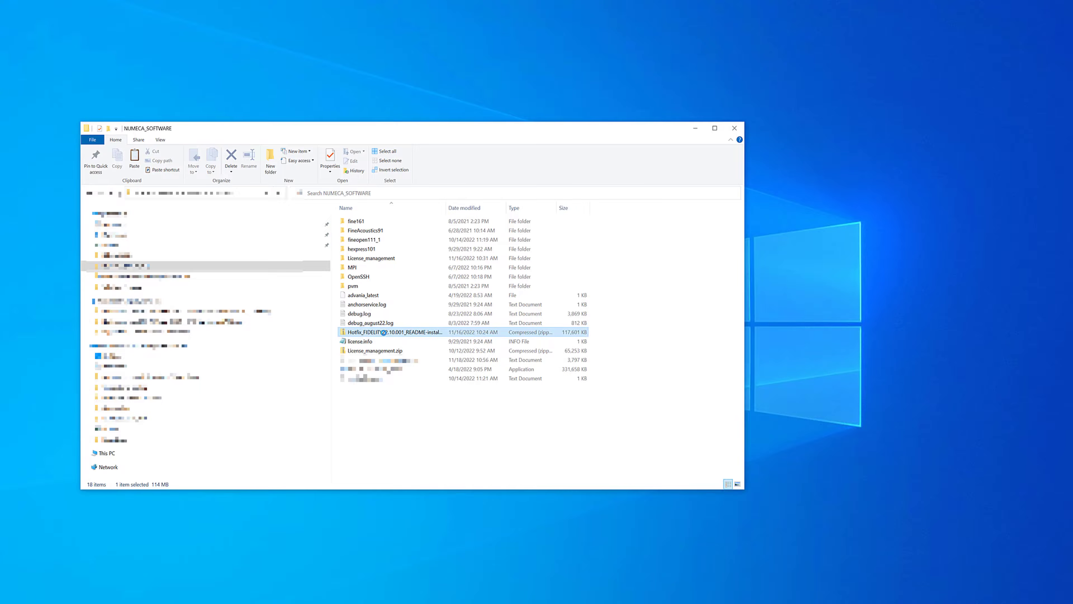
pyautogui.rightClick(388, 333)
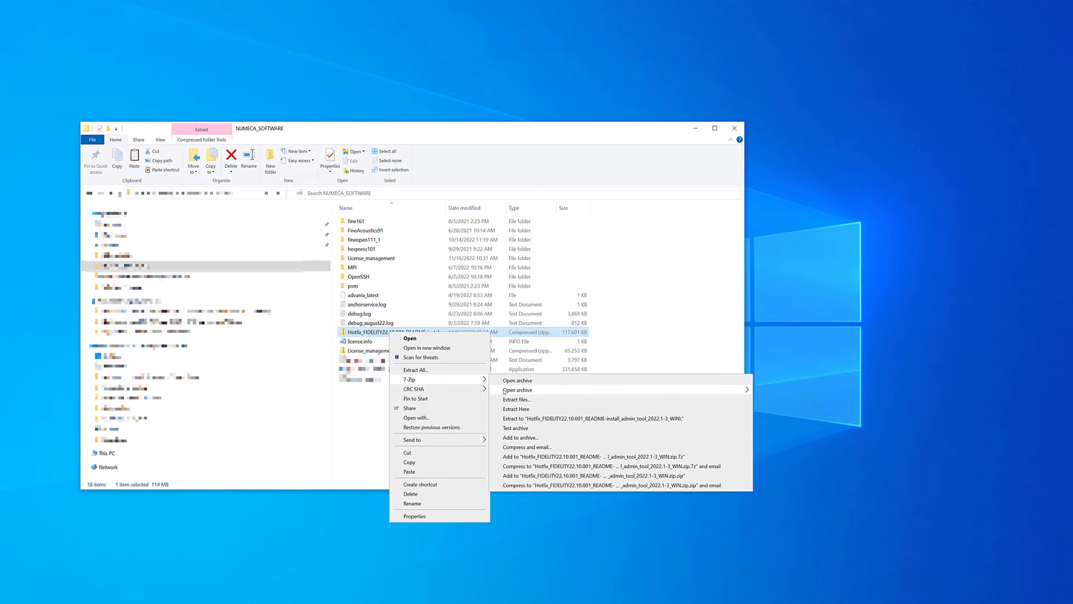
pyautogui.click(516, 410)
# Step: Open the extracted Hotfix_FIDELITY22.10.001 folder and run admin_tool-windows.exe
pyautogui.click(376, 259)
pyautogui.doubleClick(376, 259)
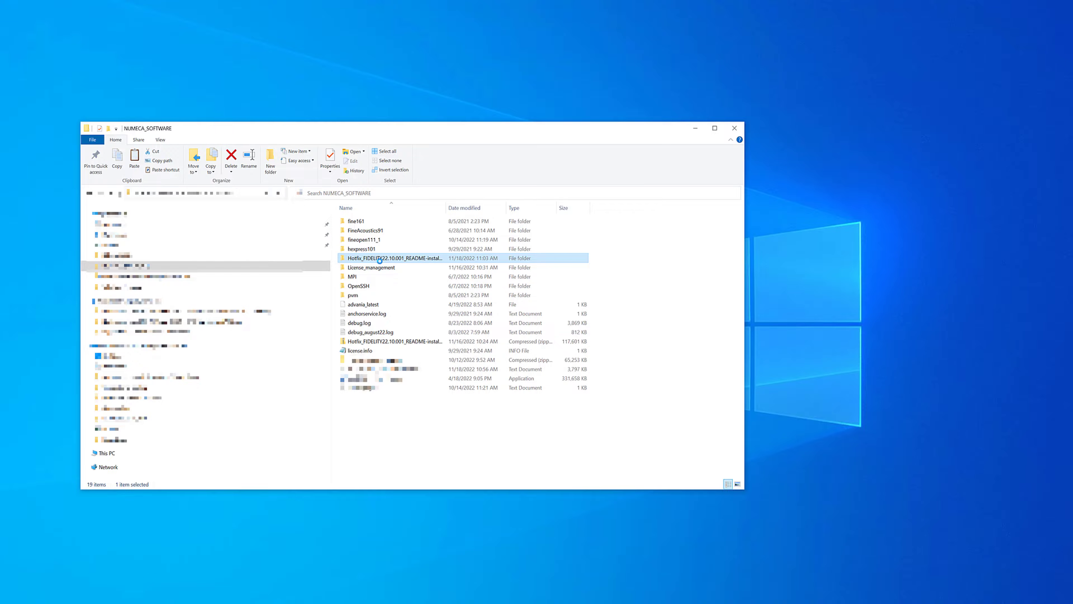
pyautogui.click(381, 223)
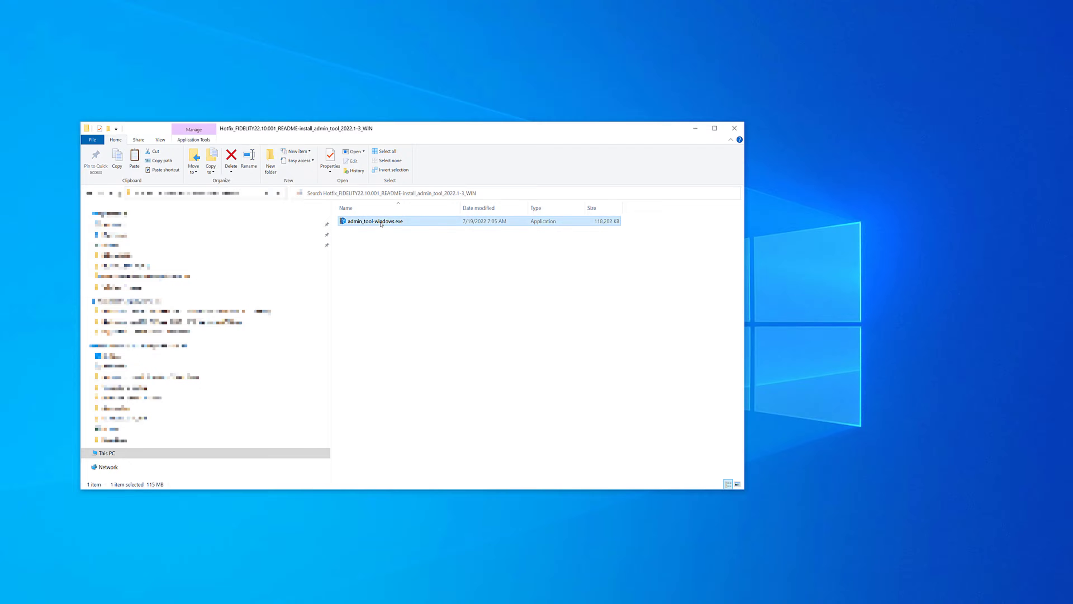
pyautogui.doubleClick(381, 222)
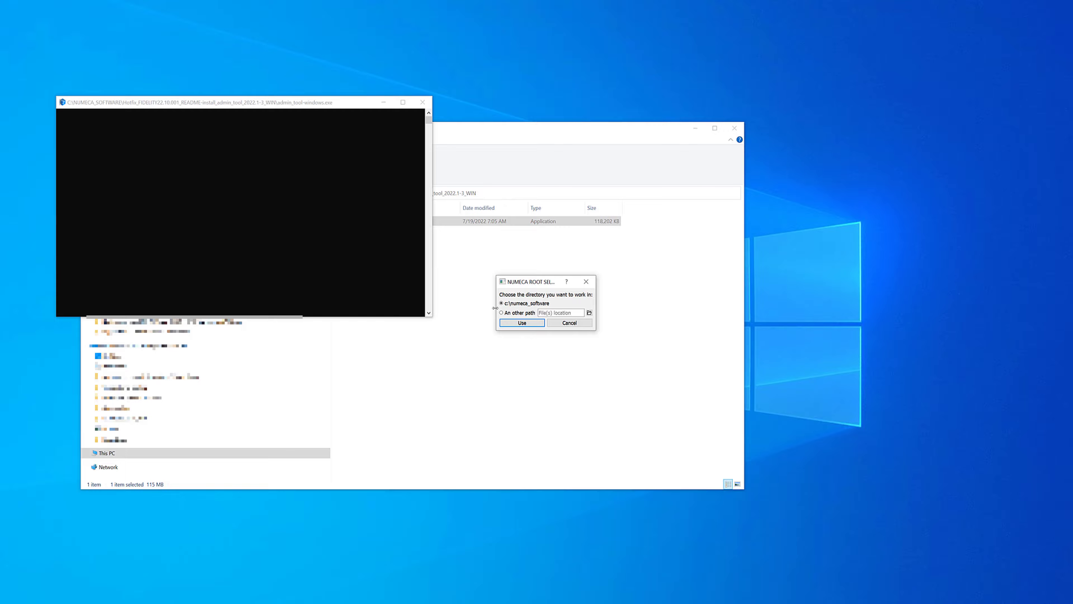
# Step: Choose the NUMECA_SOFTWARE folder as another path for the admin tool's working directory and use it
pyautogui.click(589, 313)
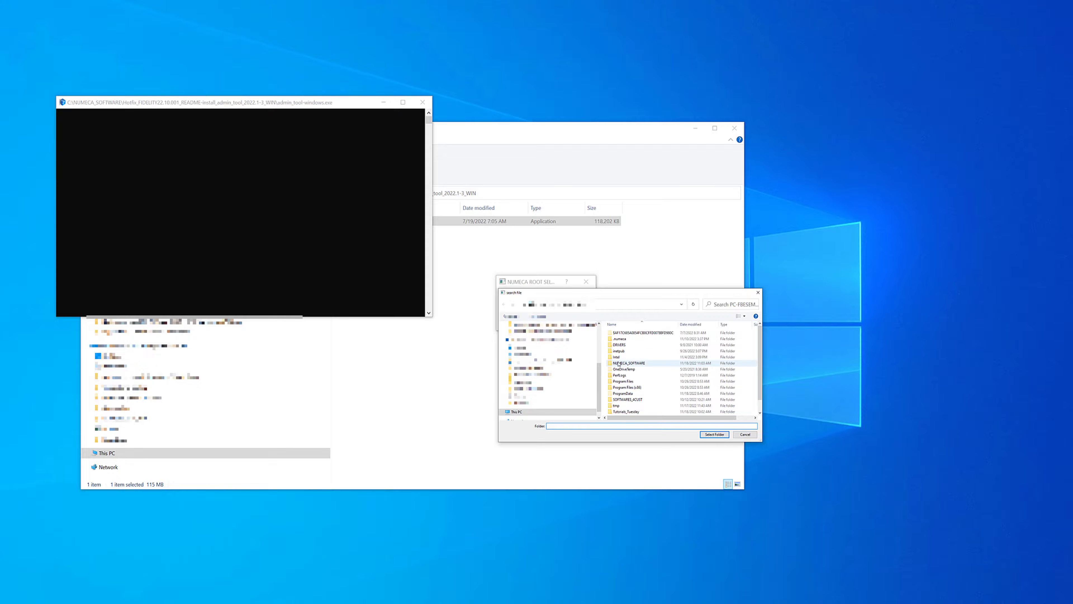
pyautogui.click(630, 363)
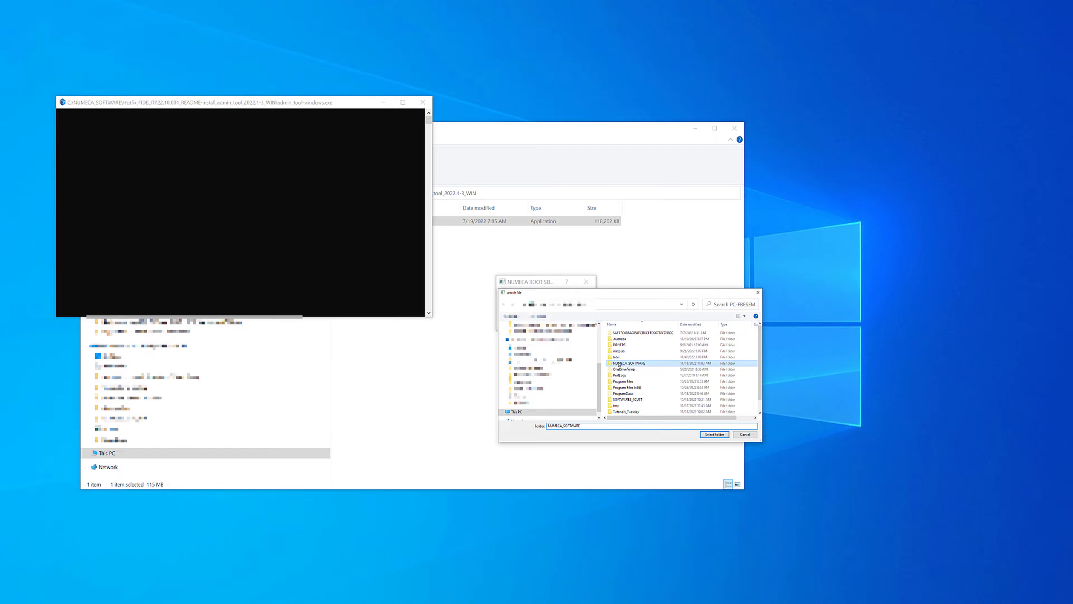
pyautogui.click(714, 434)
pyautogui.click(537, 324)
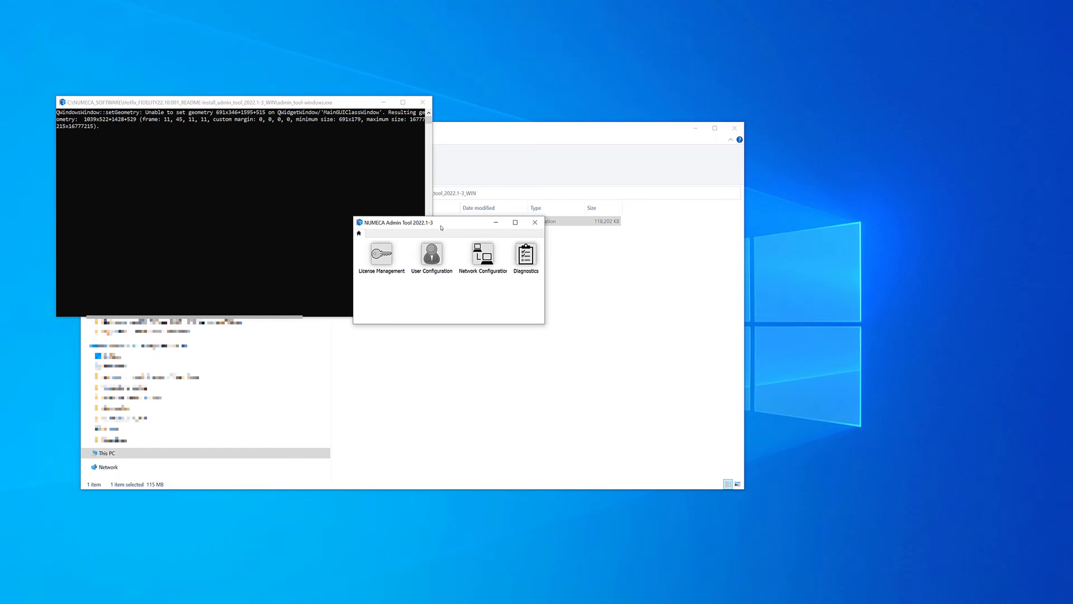
# Step: Go back to the NUMECA_SOFTWARE folder in File Explorer and locate the License_management folder
pyautogui.click(476, 128)
pyautogui.click(146, 193)
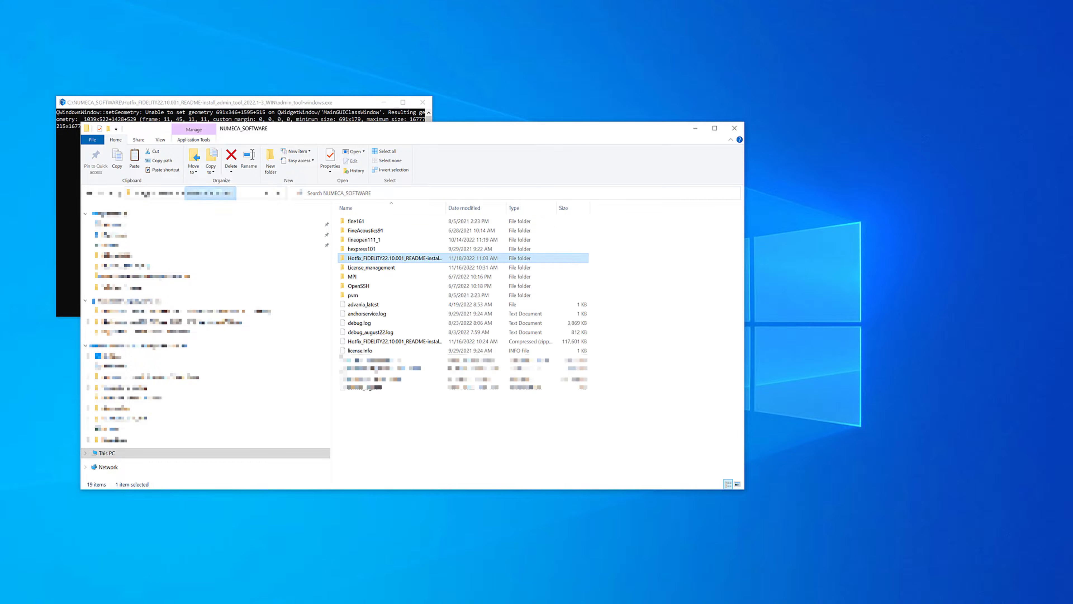
pyautogui.click(391, 270)
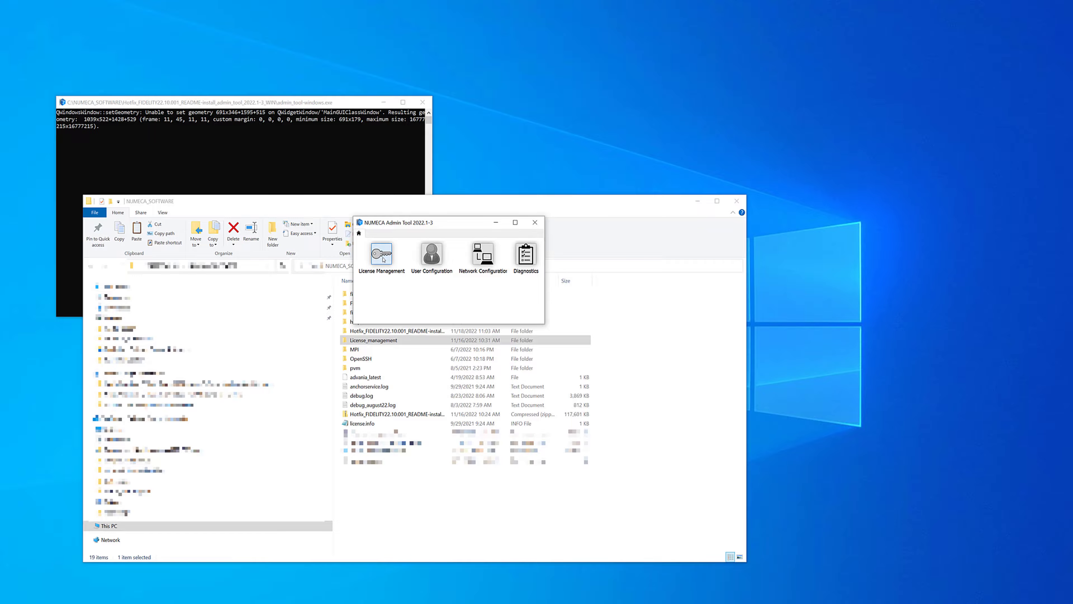
# Step: In the admin tool's License Management, activate the server side from the license.txt file with the port set to automatic
pyautogui.click(382, 256)
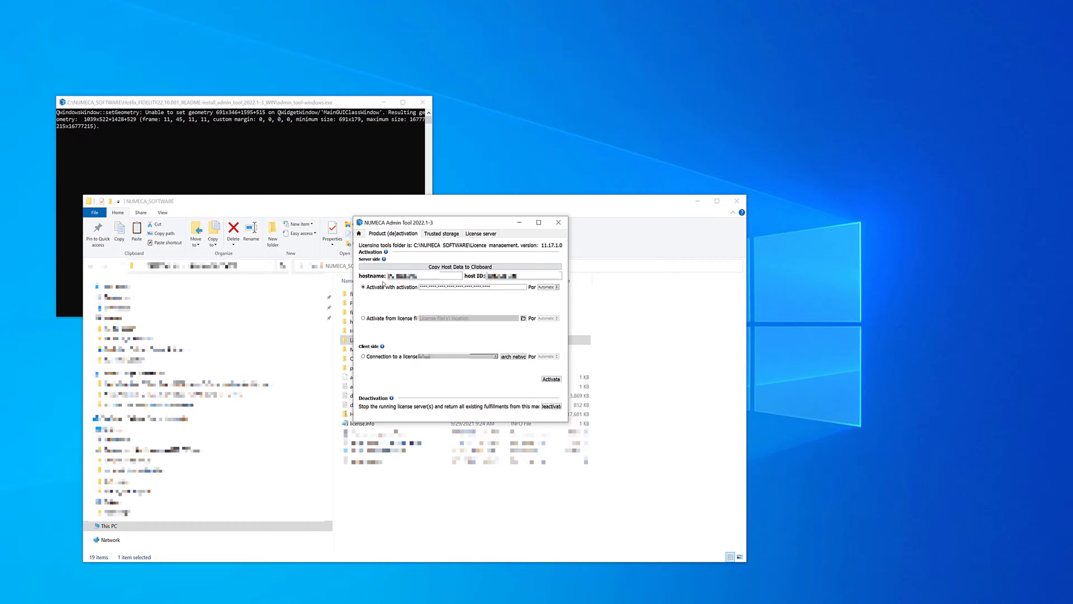
pyautogui.click(363, 318)
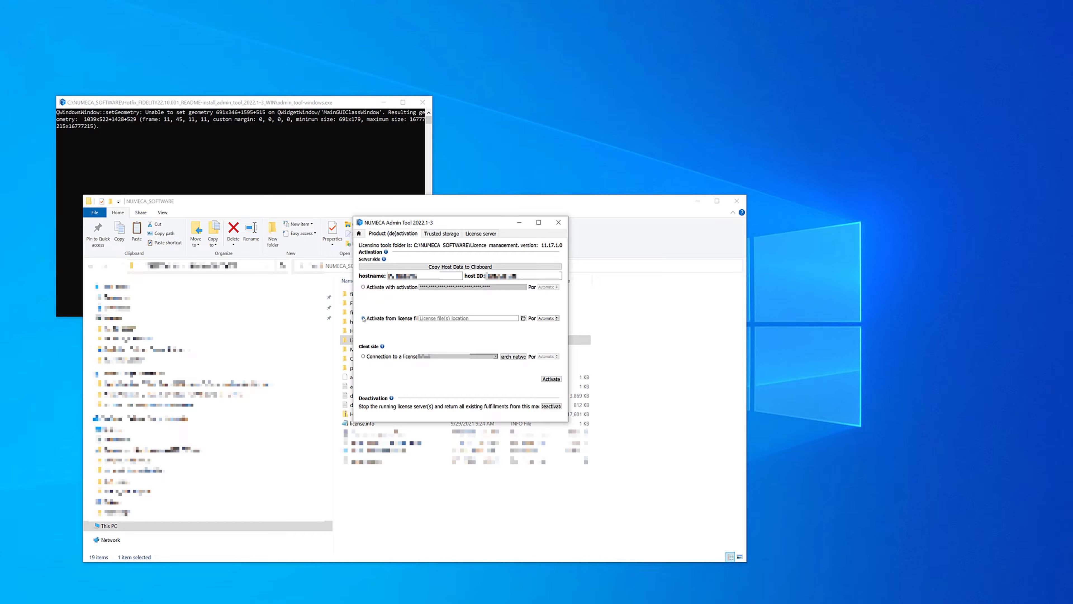
pyautogui.click(524, 317)
pyautogui.doubleClick(486, 304)
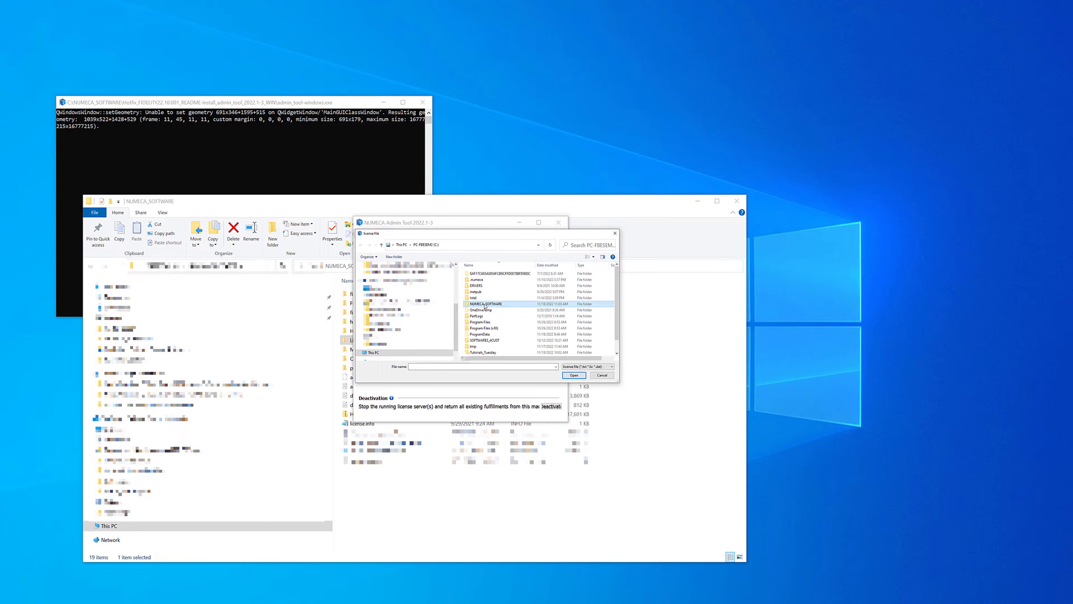
pyautogui.click(486, 328)
pyautogui.click(574, 375)
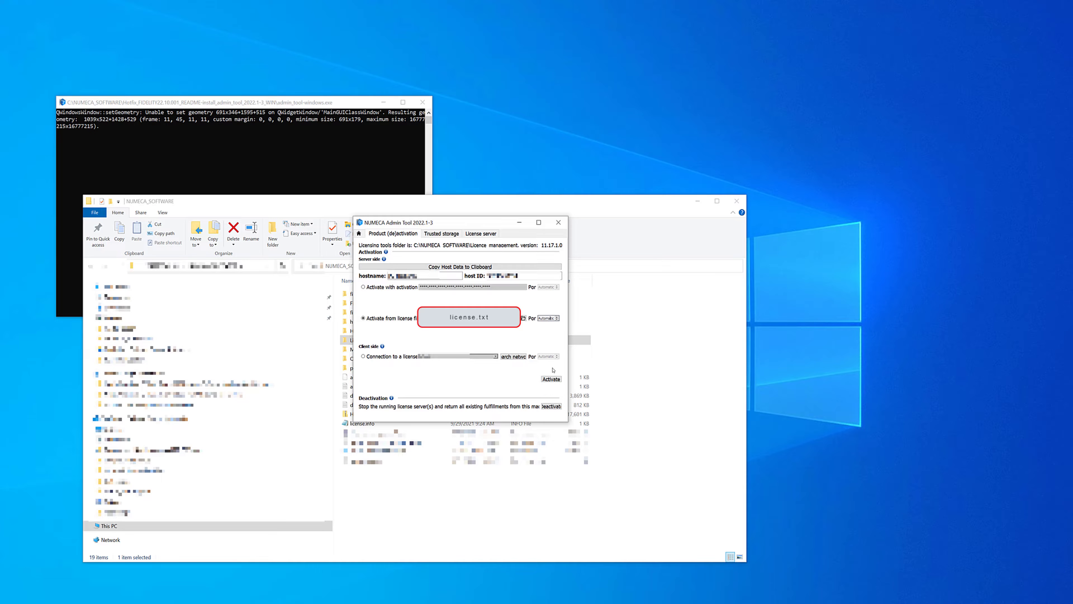
pyautogui.click(551, 379)
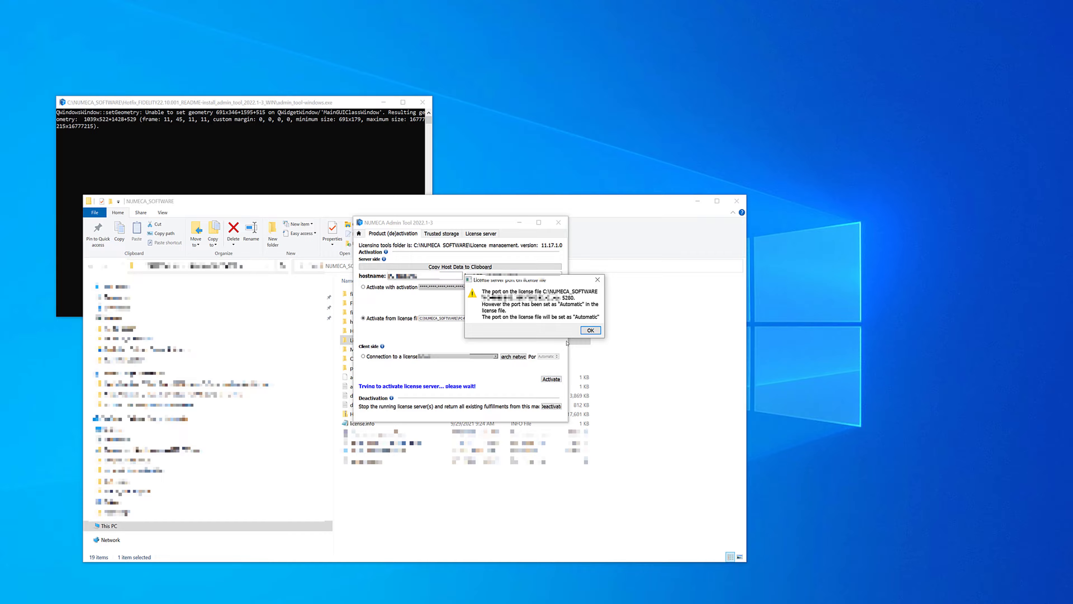
pyautogui.click(590, 330)
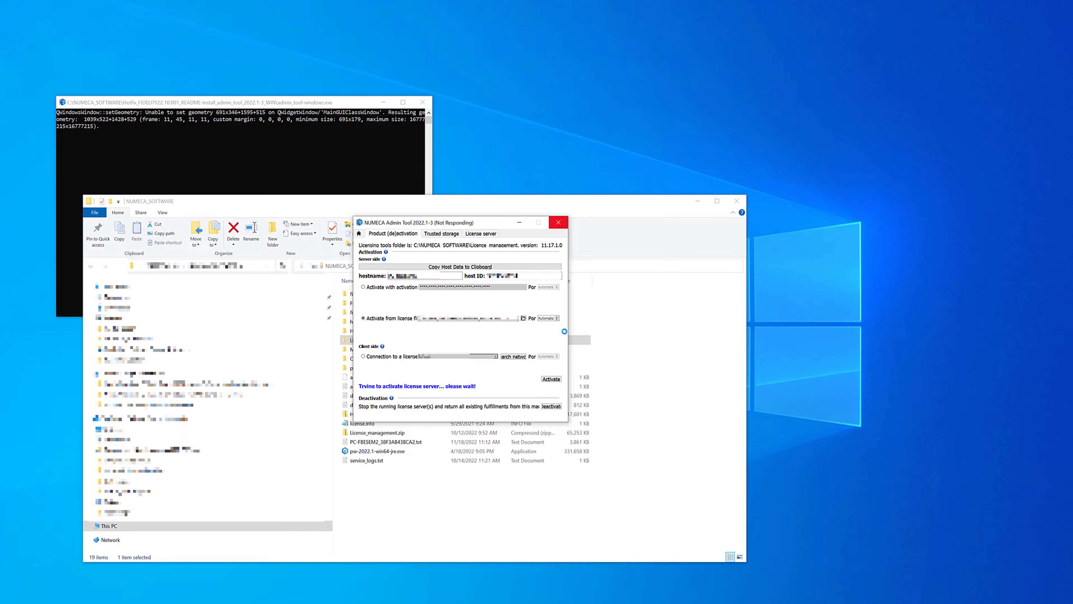
# Step: Activate the client-side connection to the license server with a manually entered port number
pyautogui.click(363, 357)
pyautogui.click(539, 357)
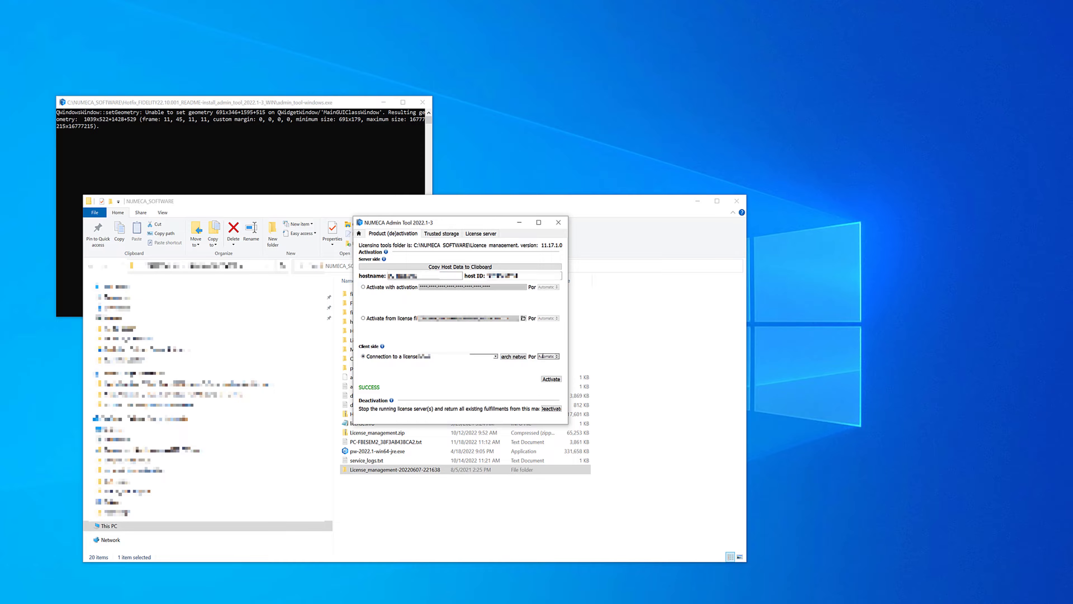
pyautogui.doubleClick(541, 357)
pyautogui.write('5261')
pyautogui.click(550, 379)
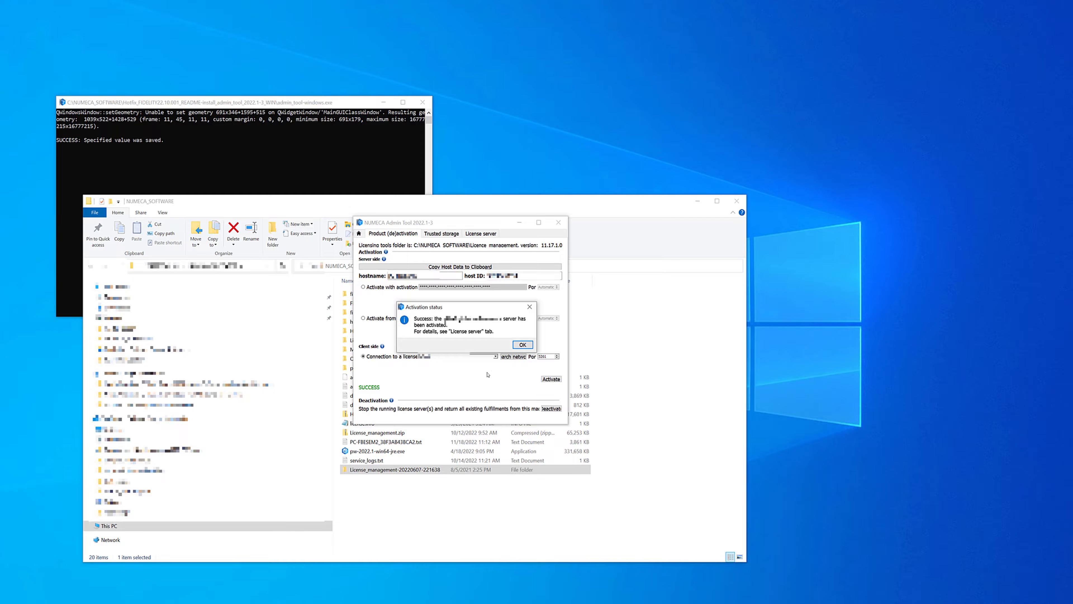
pyautogui.click(519, 345)
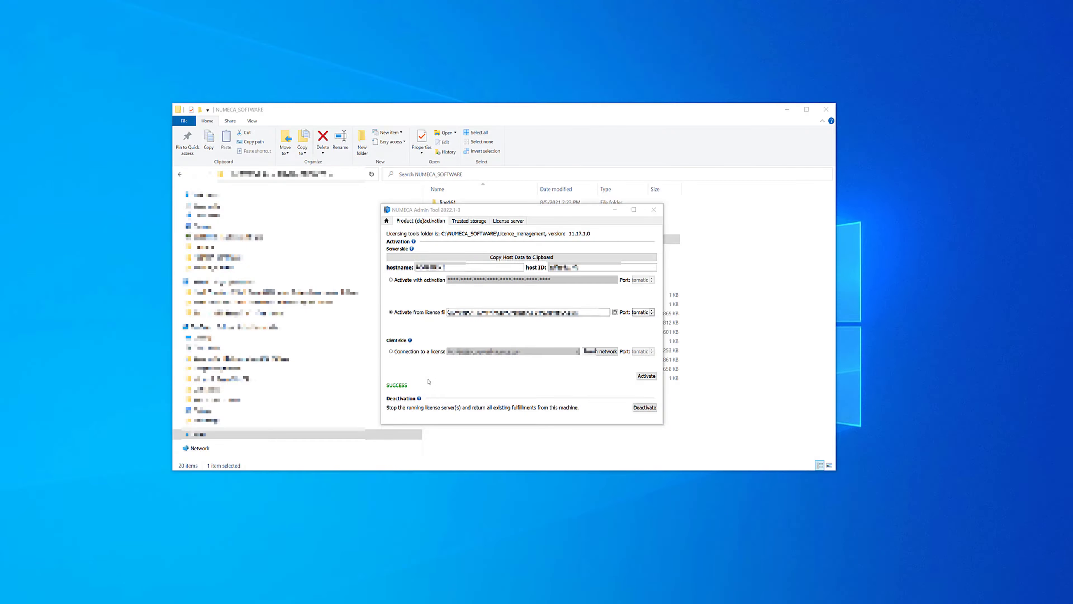
# Step: Check the license server's feature list, including D3D_FIDELITY_GUI, and set the server to autostart after reboot
pyautogui.click(509, 221)
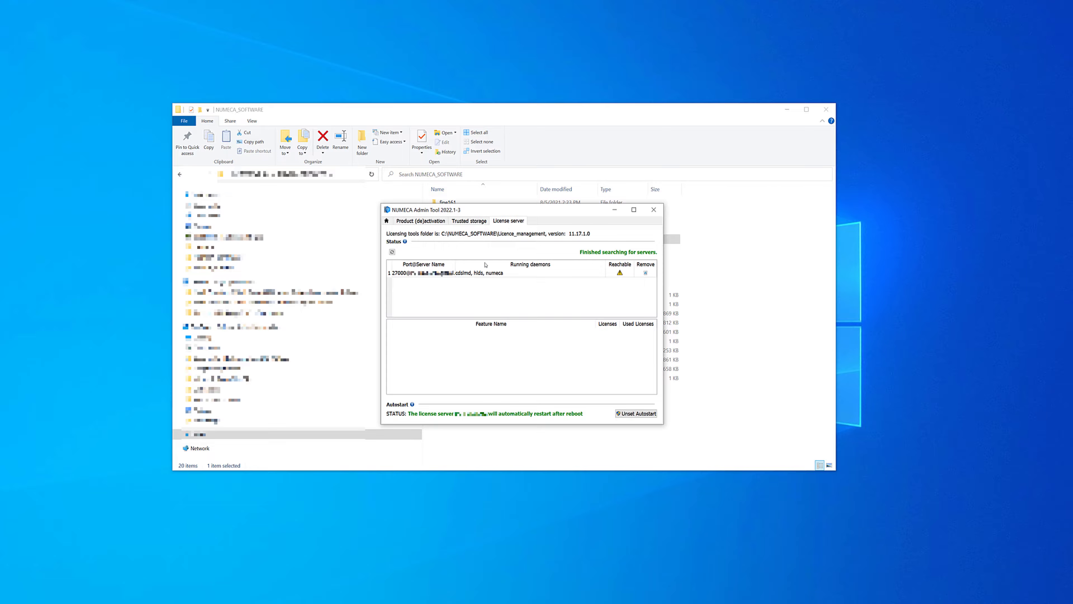
pyautogui.click(476, 275)
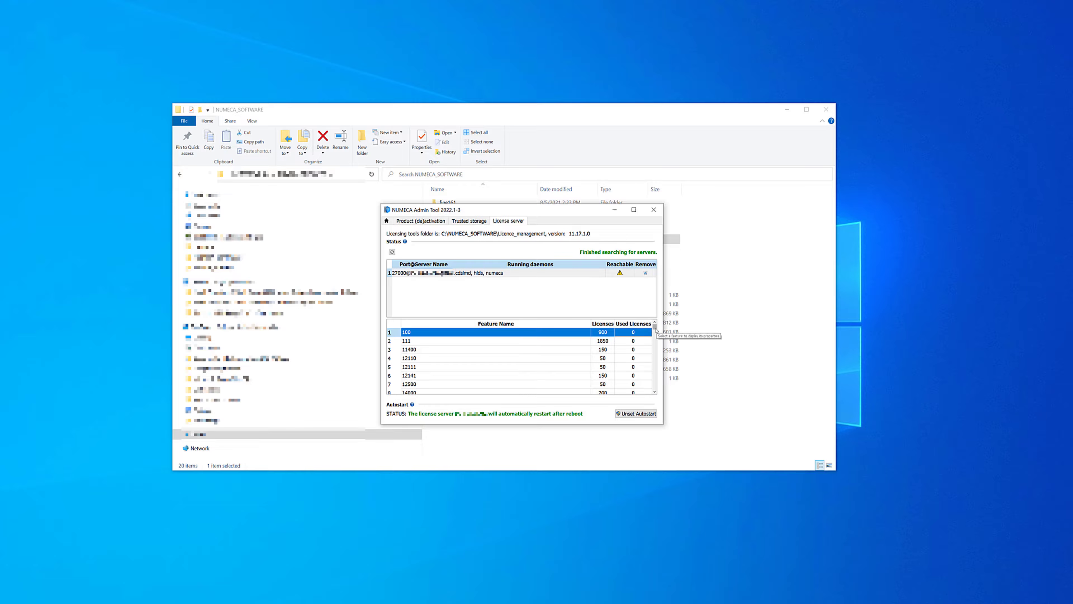
pyautogui.click(470, 275)
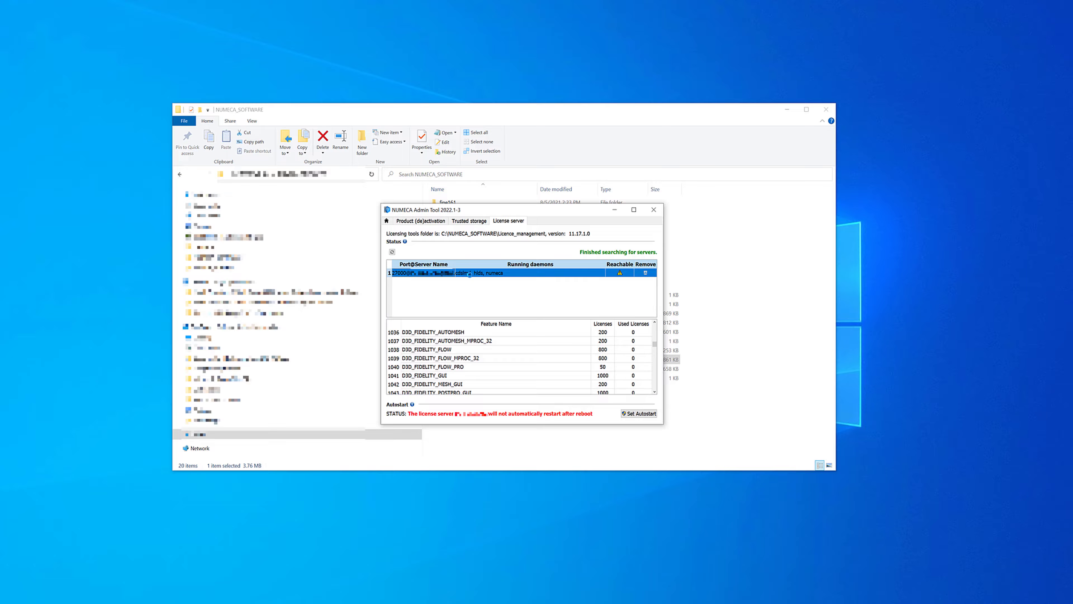
pyautogui.click(515, 376)
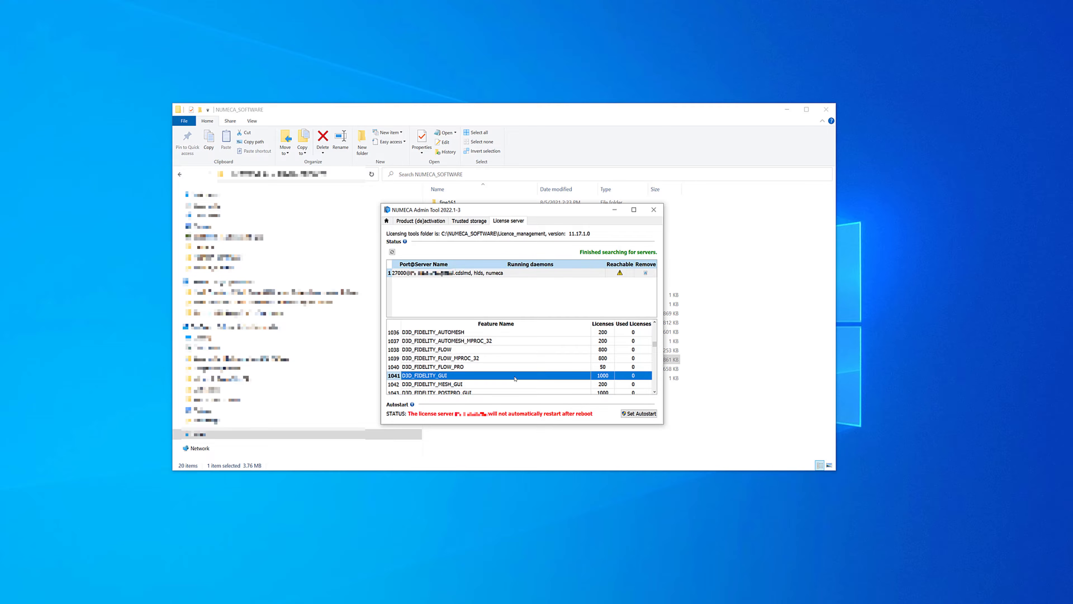
pyautogui.click(638, 413)
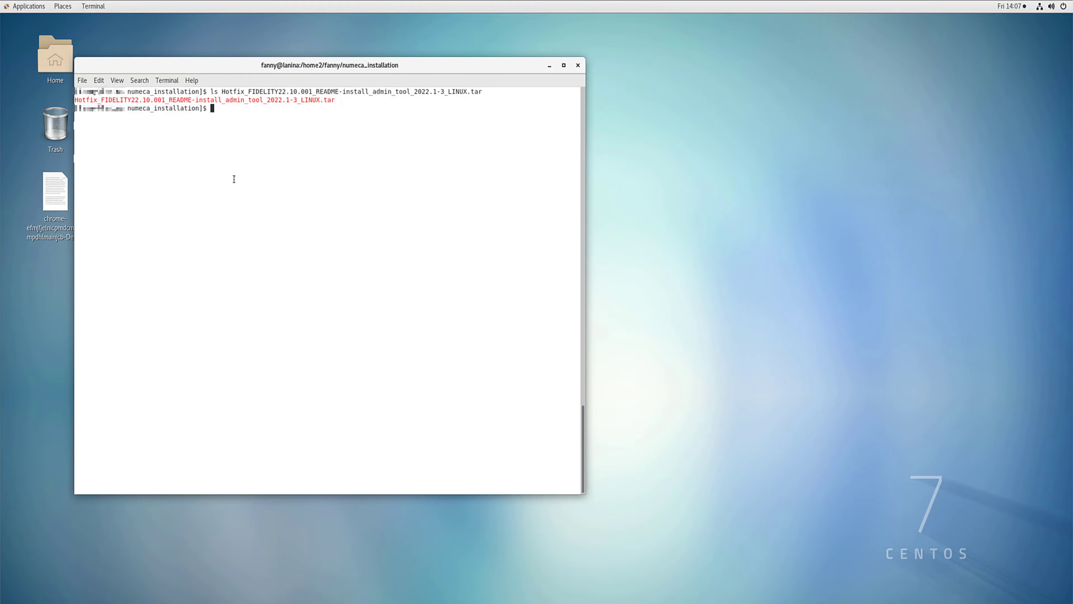
# Step: In the Linux terminal, extract Hotfix_FIDELITY22.10.001_README-install_admin_tool_2022.1-3_LINUX.tar with tar -xvf
pyautogui.write('tar -xvf H')
pyautogui.press('Tab')
pyautogui.press('Return')
# Step: Run ./admin_tool-linux and use the numeca_installation directory as its working directory
pyautogui.write('./')
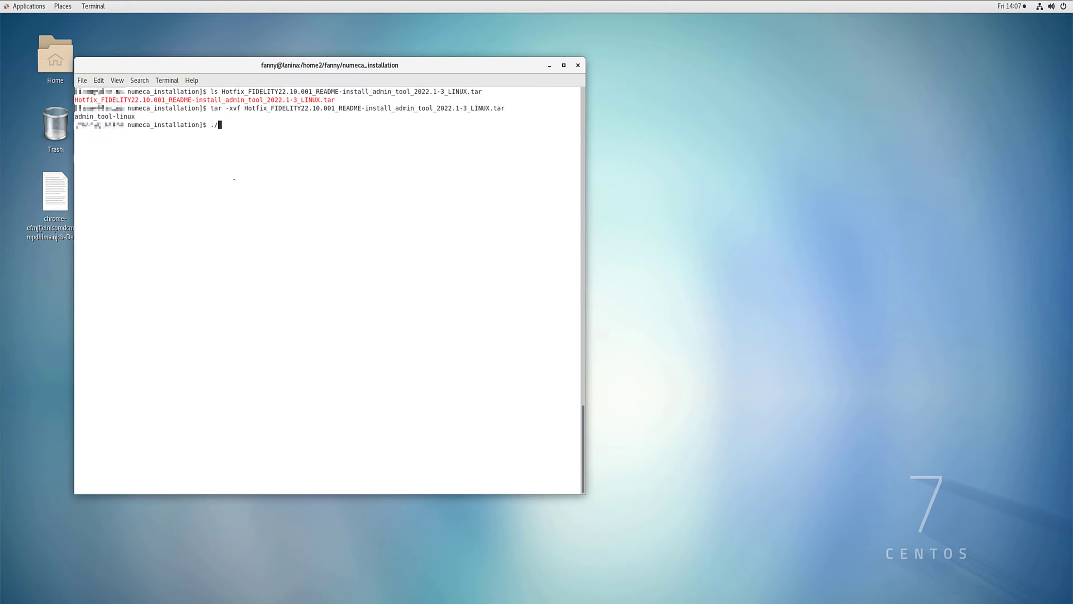
pyautogui.write('admin')
pyautogui.press('Tab')
pyautogui.press('Return')
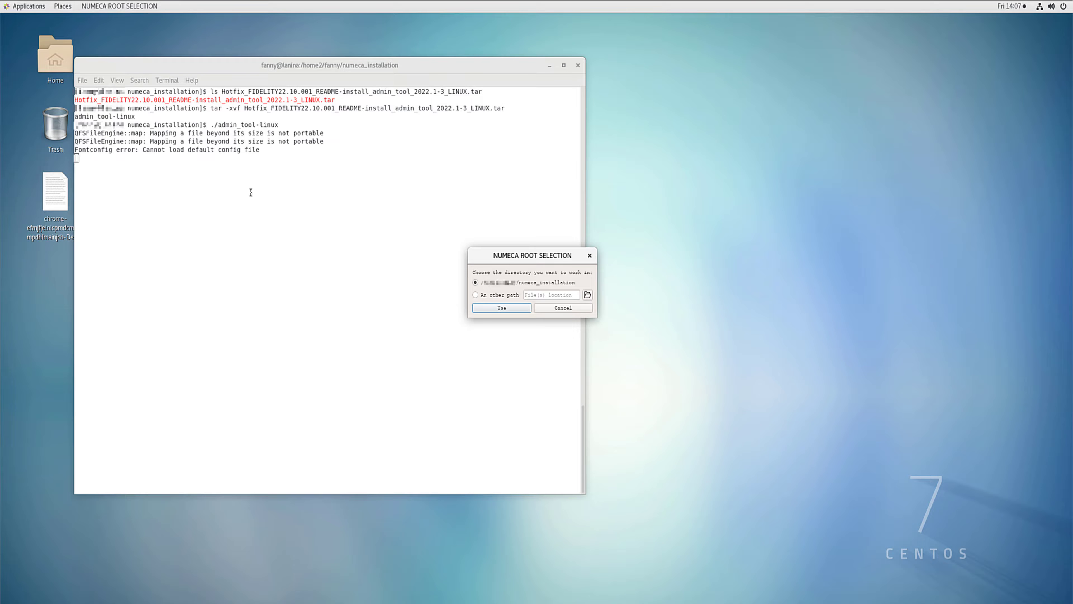
pyautogui.click(515, 307)
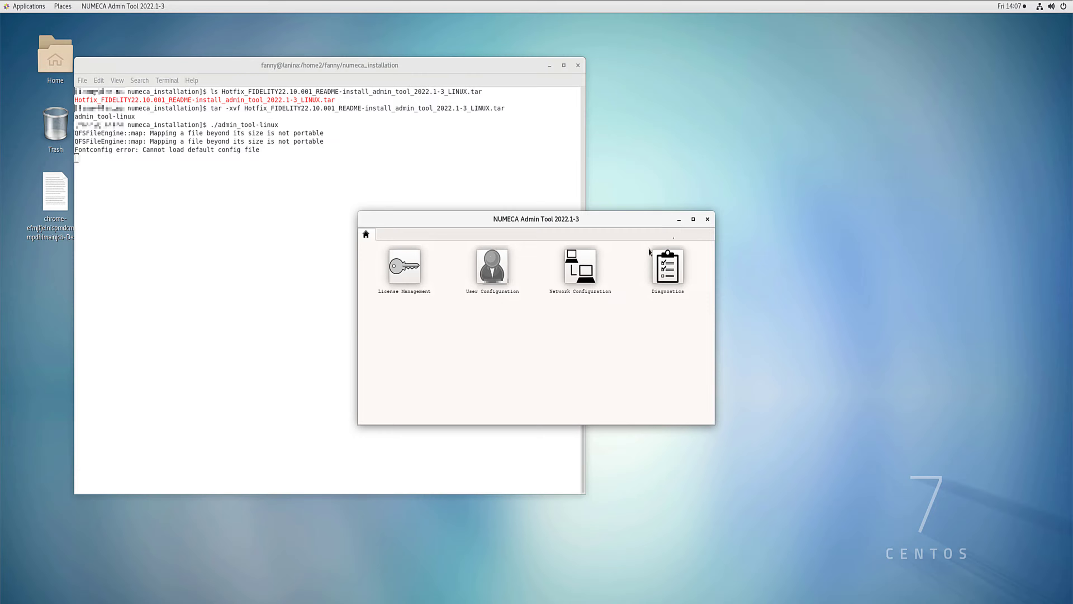
# Step: Quit the NUMECA Admin Tool and run ./admin_tool-linux -batch -root_path /home/numeca_installation/ --info in the terminal
pyautogui.click(708, 219)
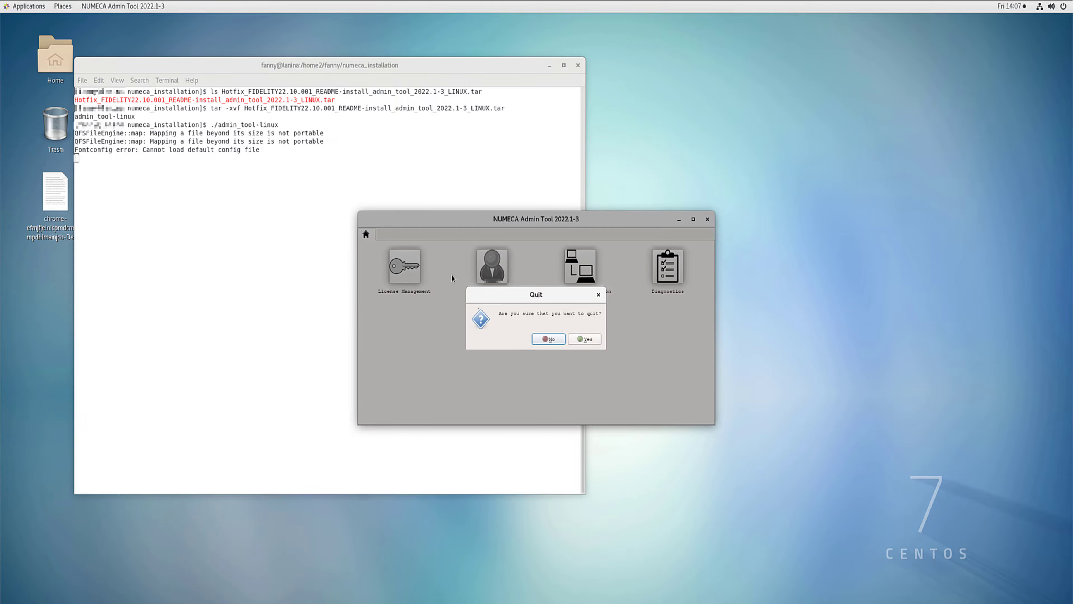
pyautogui.click(583, 339)
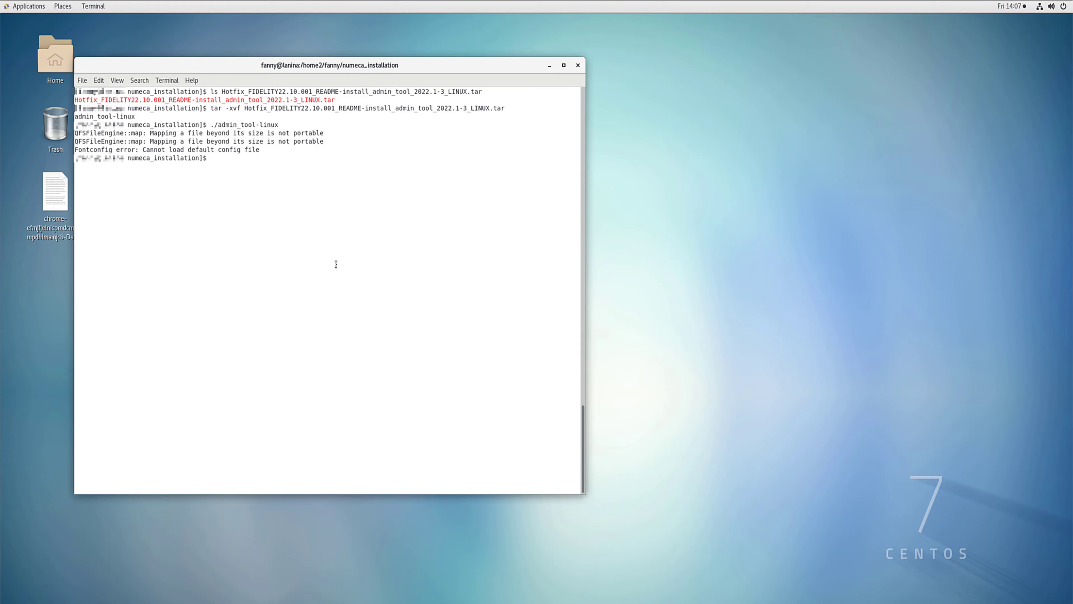
pyautogui.write('./admin_tool-linux -batch -root_path /home/numeca_installation/ --info')
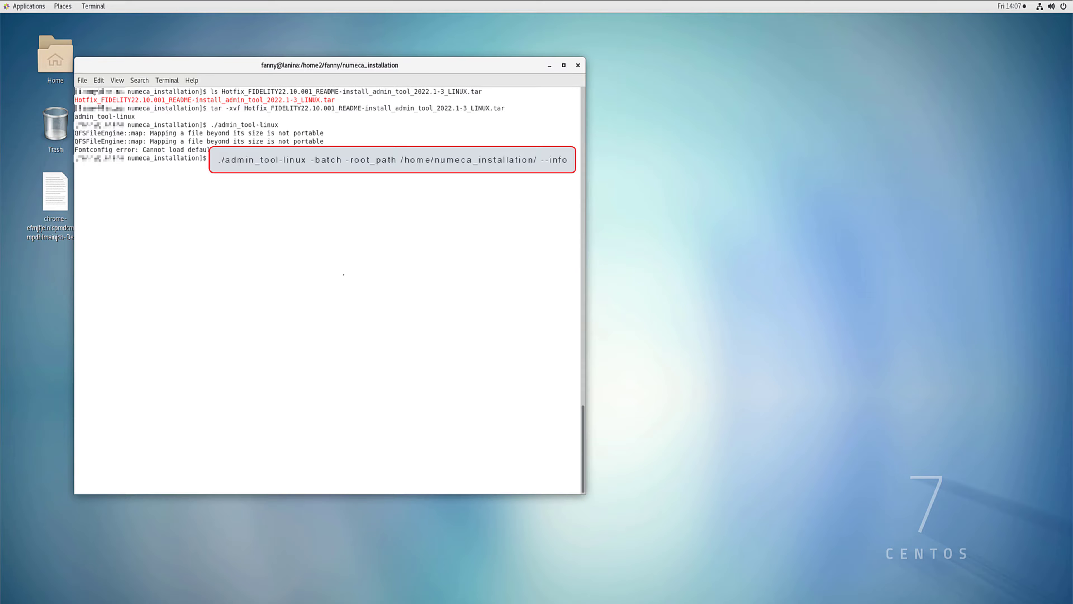
pyautogui.press('Return')
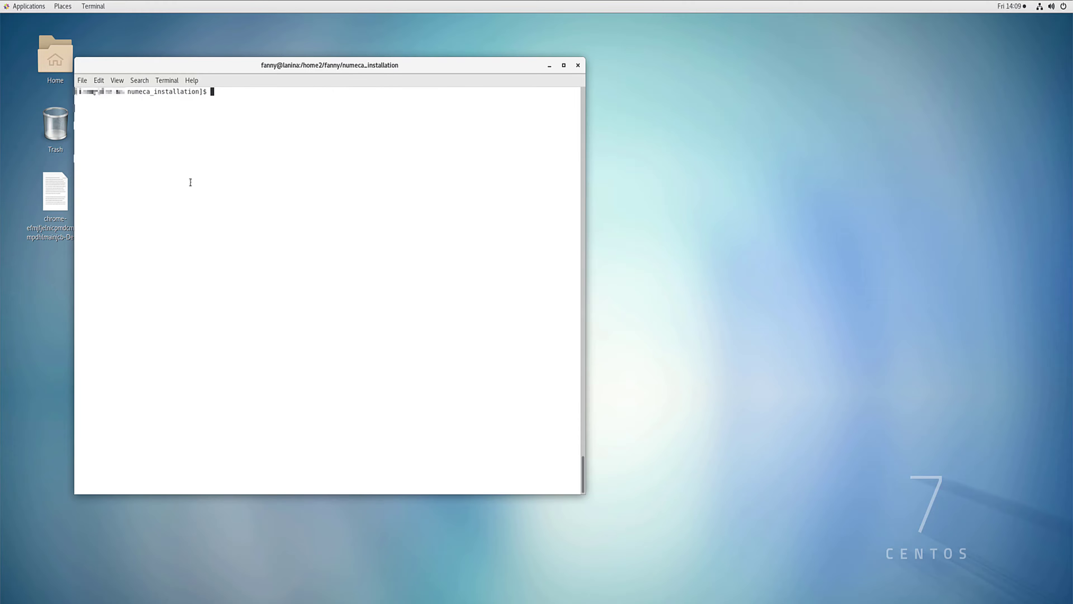
# Step: Change to the License_management directory and list its contents with ls -lrt
pyautogui.write('cd License_management')
pyautogui.press('Return')
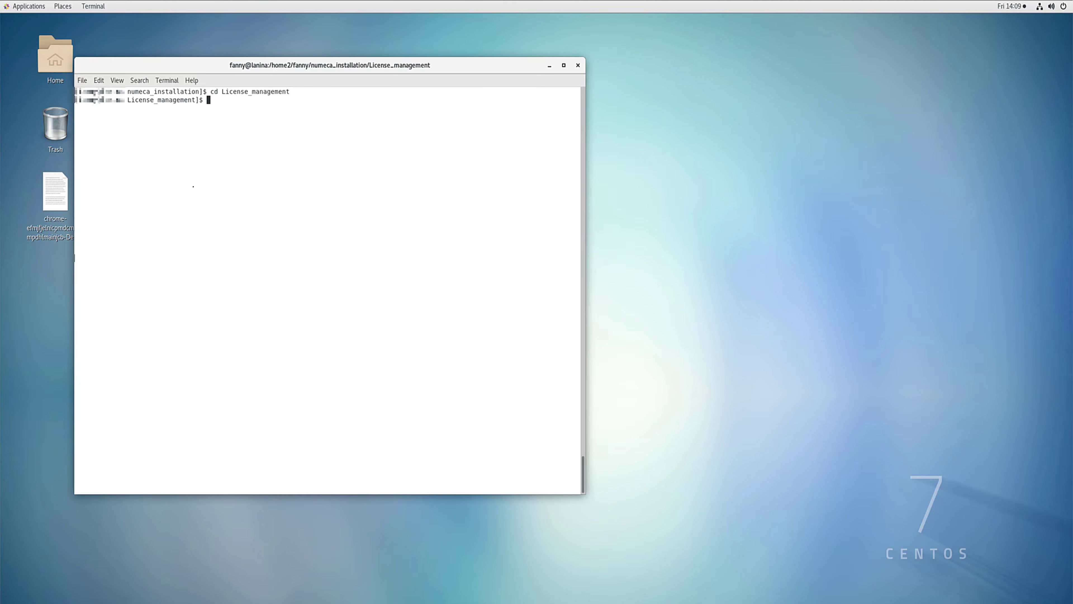
pyautogui.write('ls -lrt')
pyautogui.press('Return')
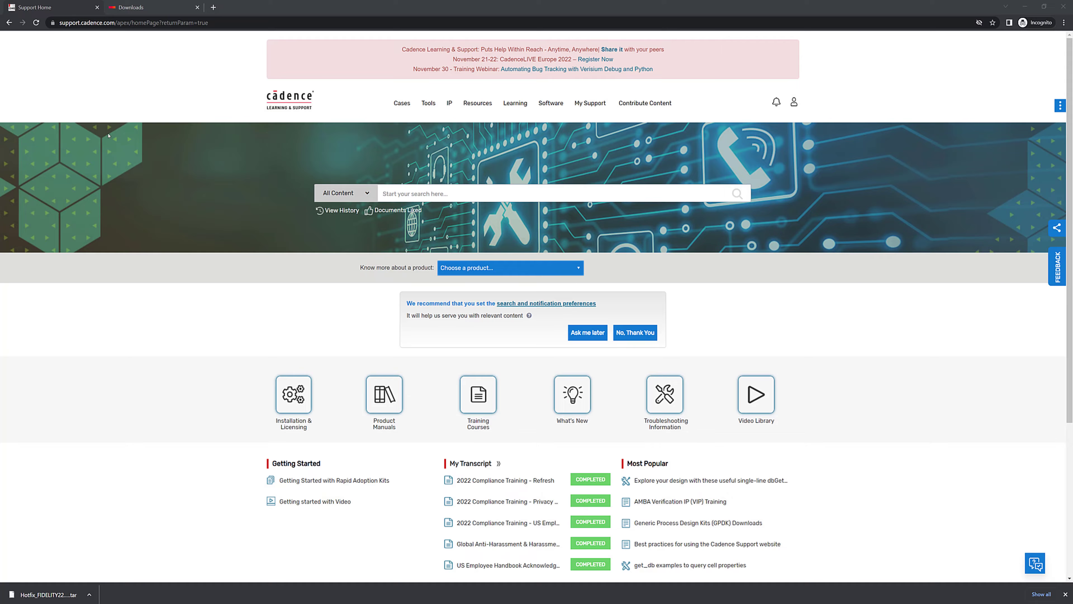
# Step: Switch to the Cadence support site in the browser and search all content for "license manager on linux"
pyautogui.click(397, 192)
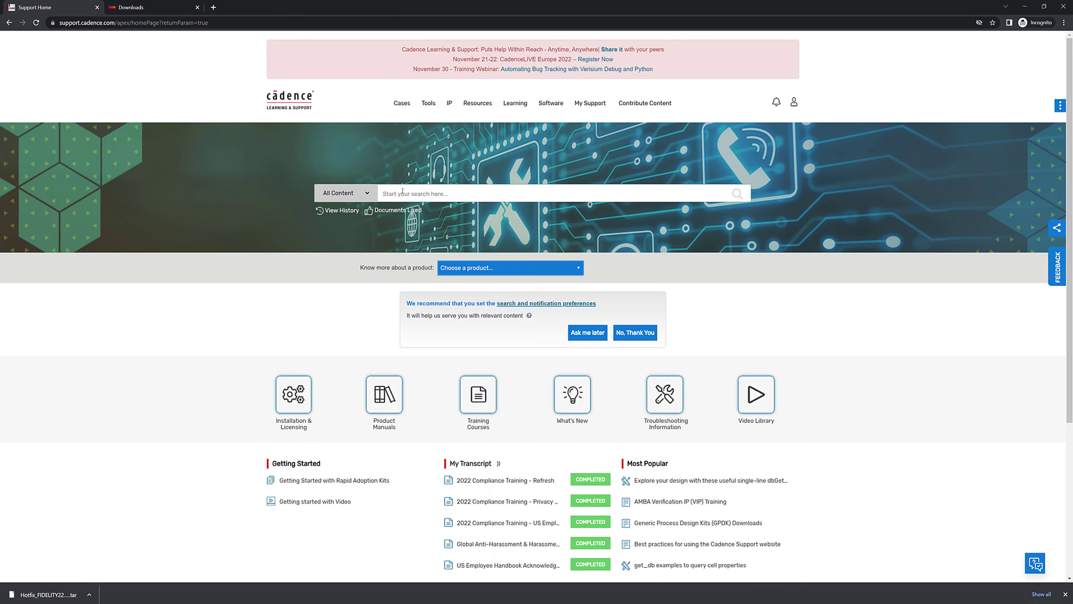
pyautogui.write('license manager on')
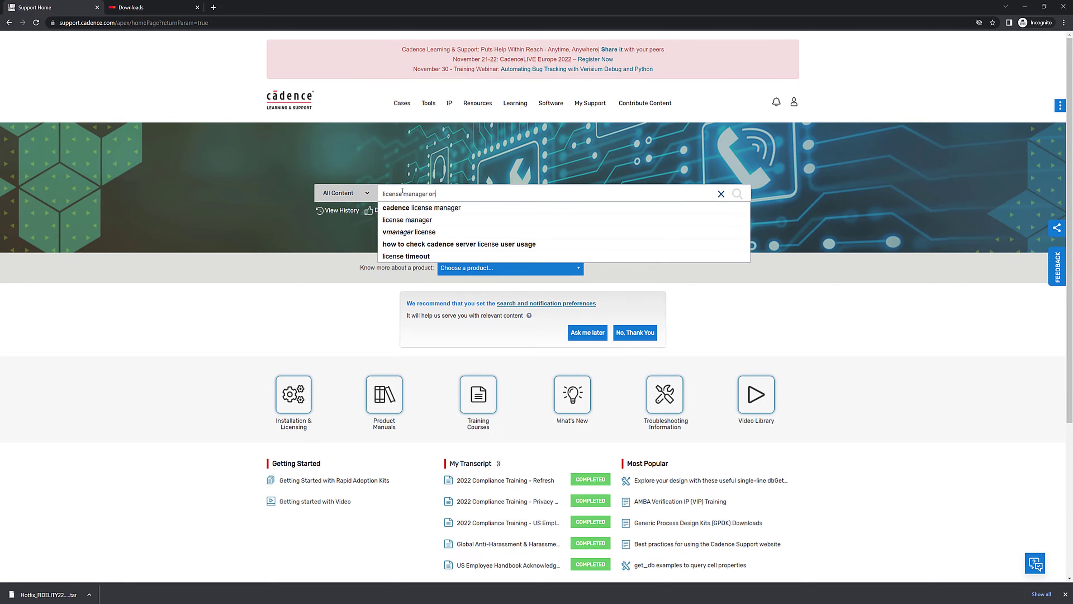
pyautogui.write(' linux')
pyautogui.press('Return')
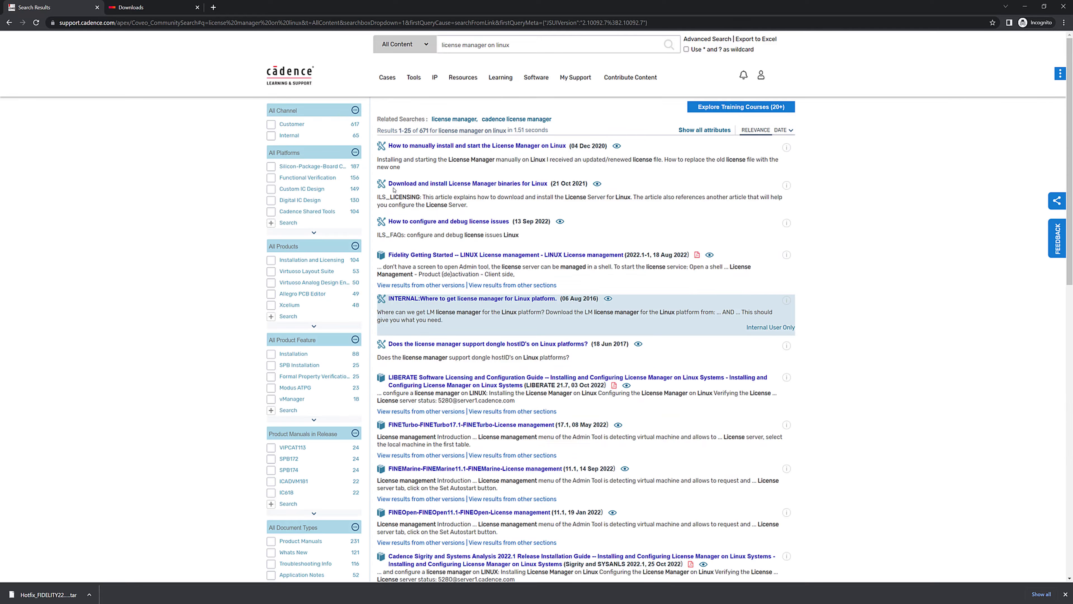
# Step: Open the article "How to manually install and start the License Manager on Linux" and review its solution steps
pyautogui.click(445, 146)
pyautogui.scroll(-4, 435, 205)
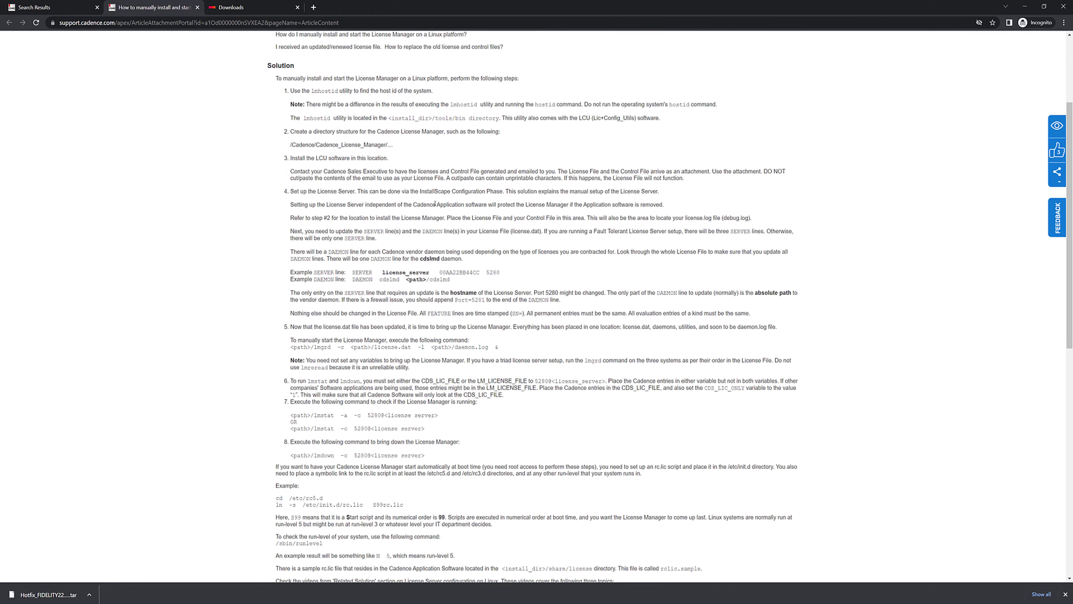
pyautogui.scroll(-5, 434, 204)
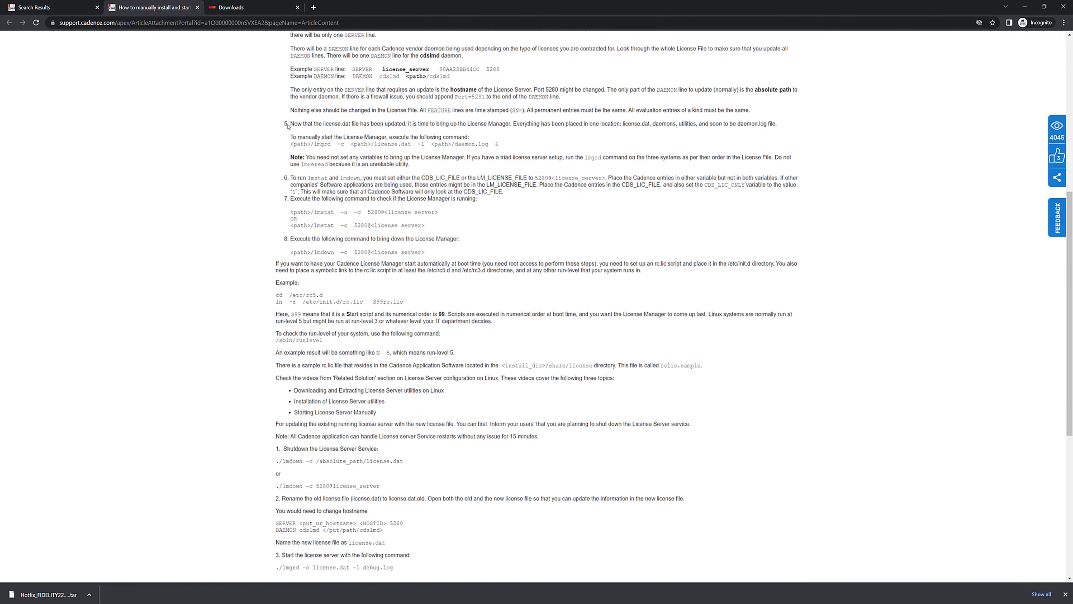